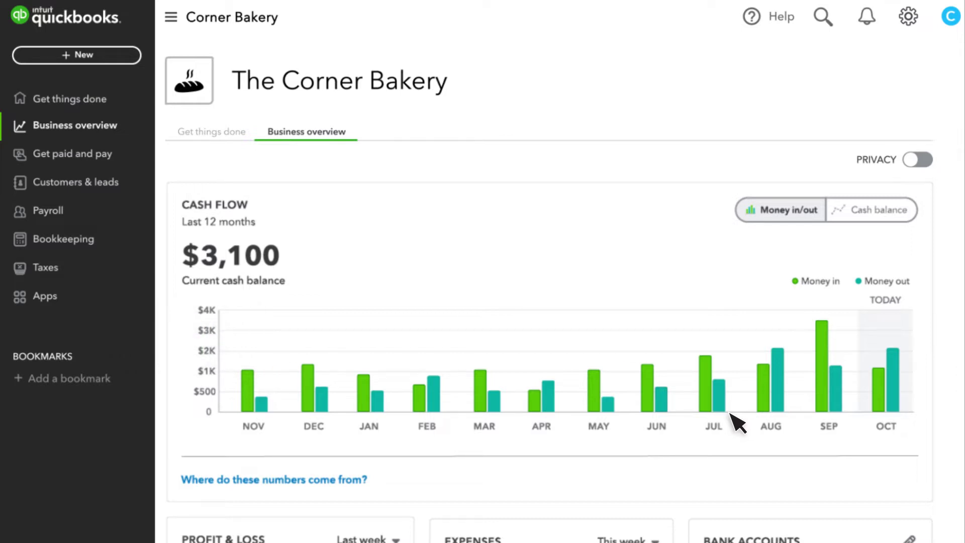
Step: In Expenses settings, switch on Use purchase orders and Custom transaction numbers, save, and close settings
{"action": "left_click", "coordinate": [909, 18]}
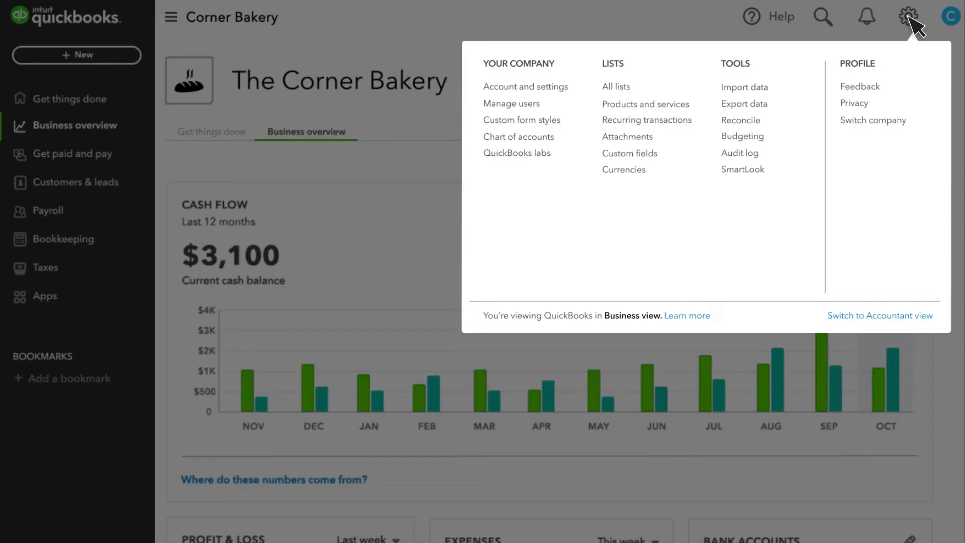
{"action": "left_click", "coordinate": [528, 88]}
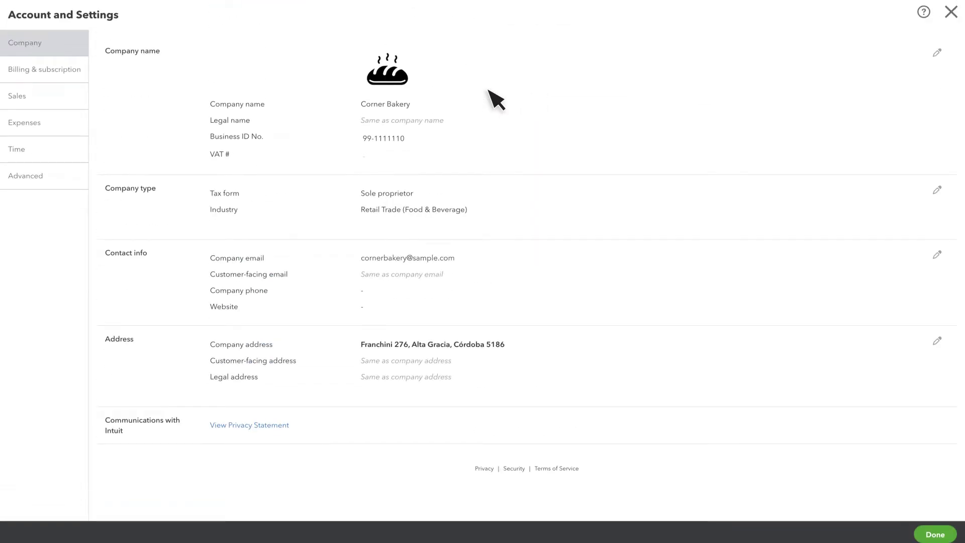
{"action": "left_click", "coordinate": [67, 122]}
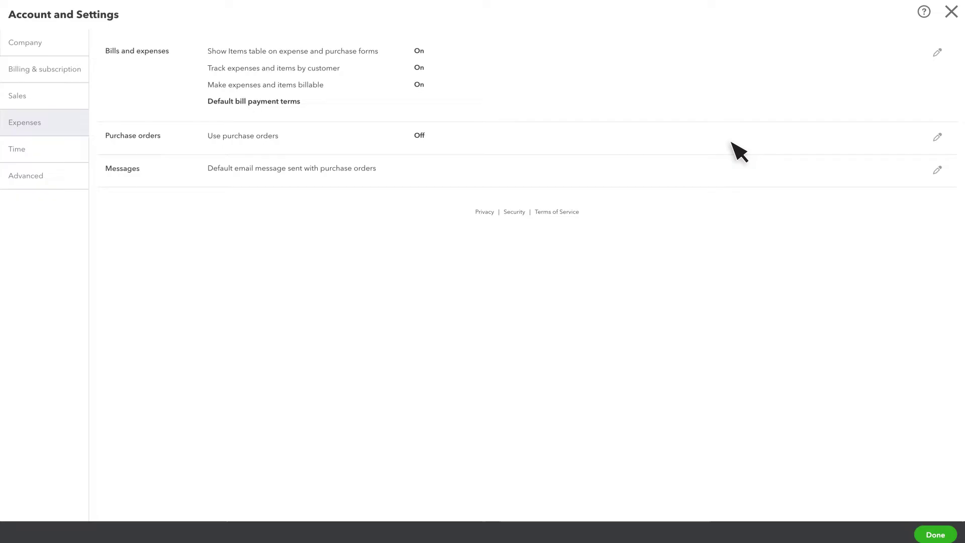
{"action": "left_click", "coordinate": [937, 137]}
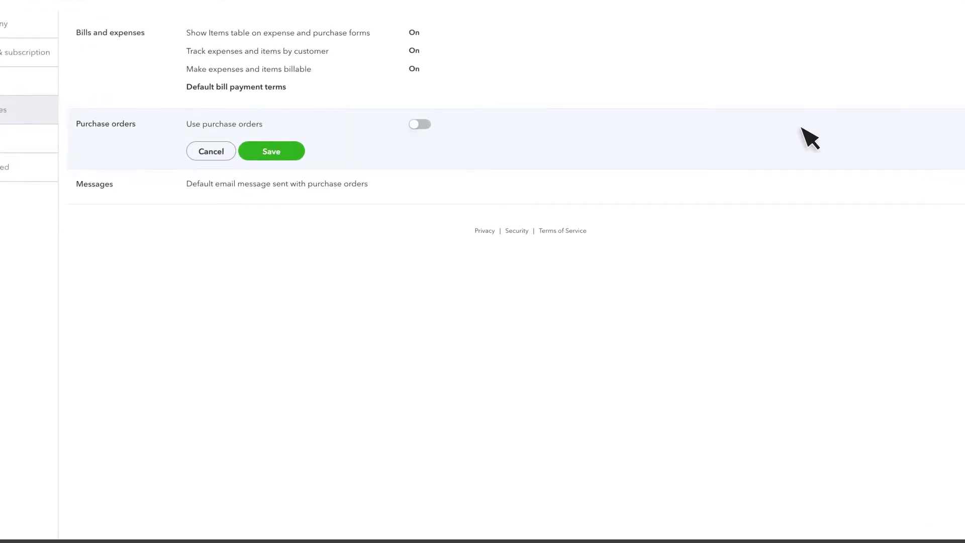
{"action": "left_click", "coordinate": [415, 116]}
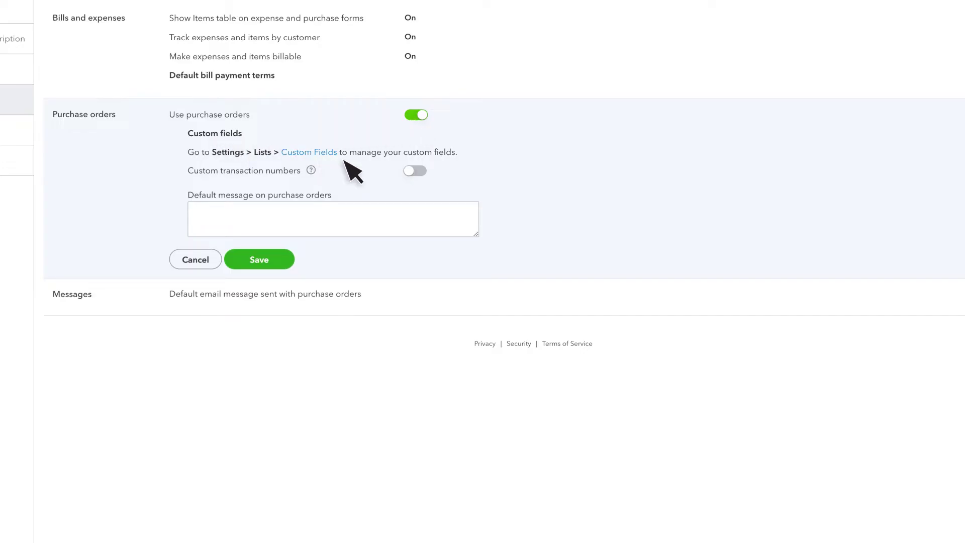
{"action": "left_click", "coordinate": [415, 171]}
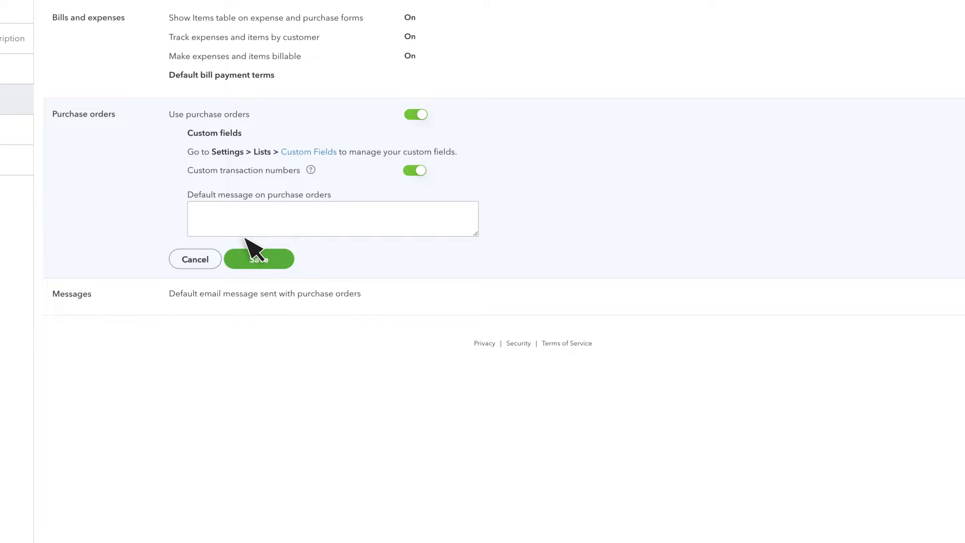
{"action": "left_click", "coordinate": [258, 258]}
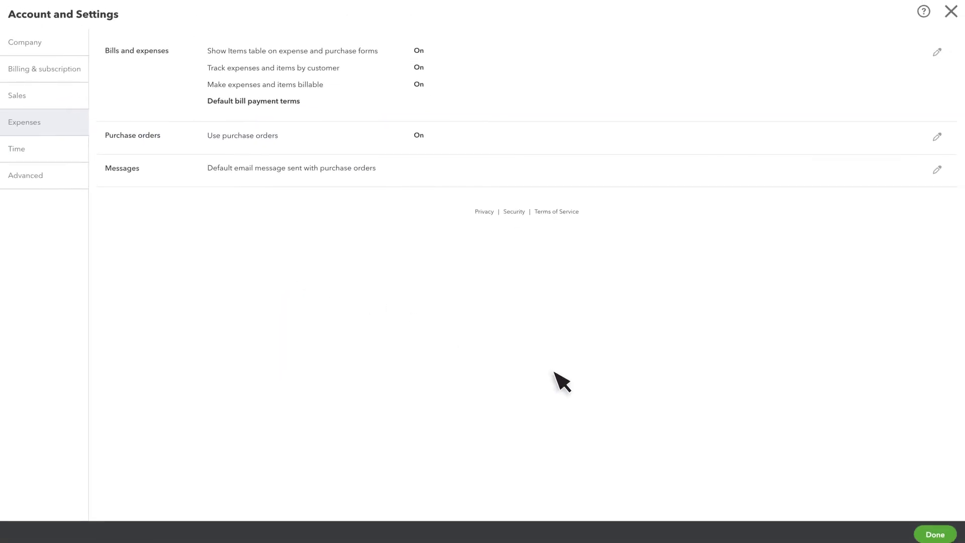
{"action": "left_click", "coordinate": [937, 533]}
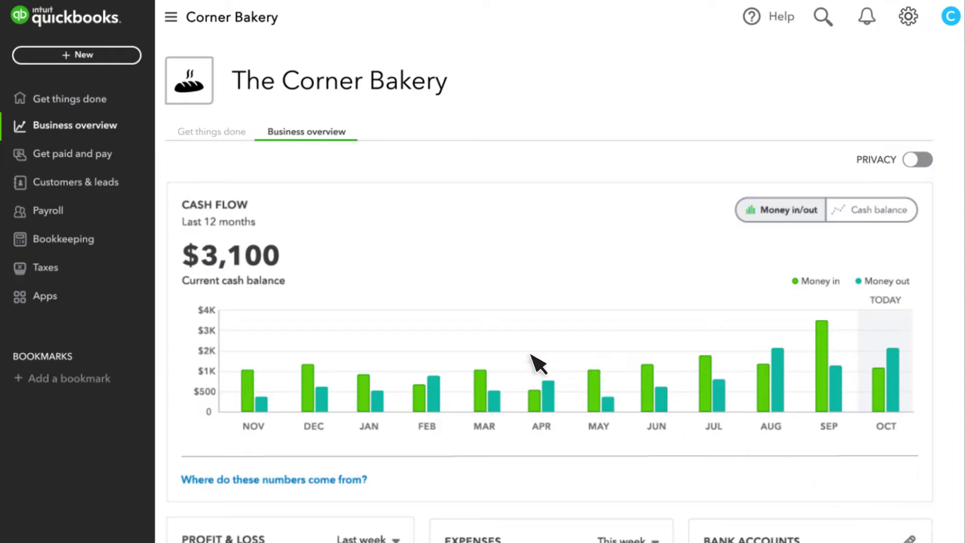
Step: In the Products and Services list, tick Catering and Cake and open Batch actions
{"action": "left_click", "coordinate": [70, 155]}
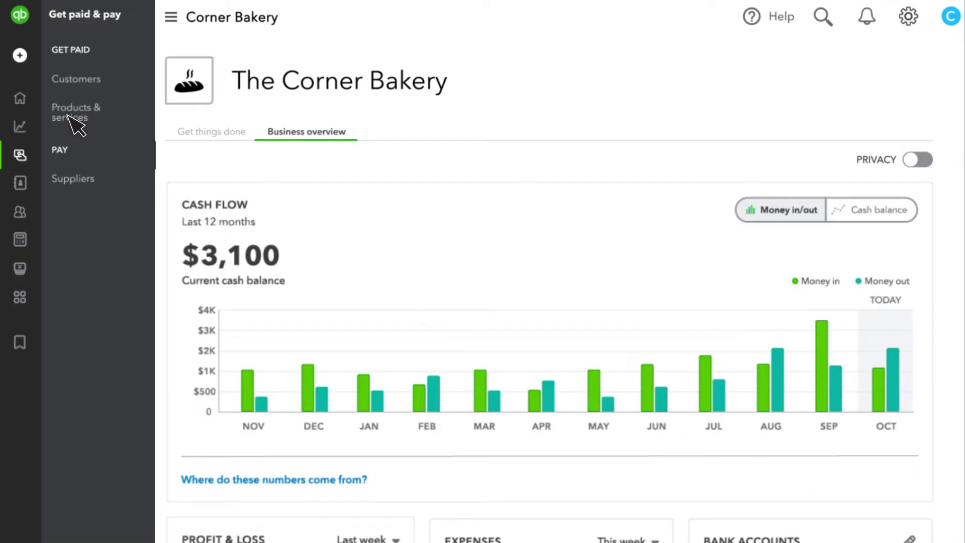
{"action": "left_click", "coordinate": [75, 120]}
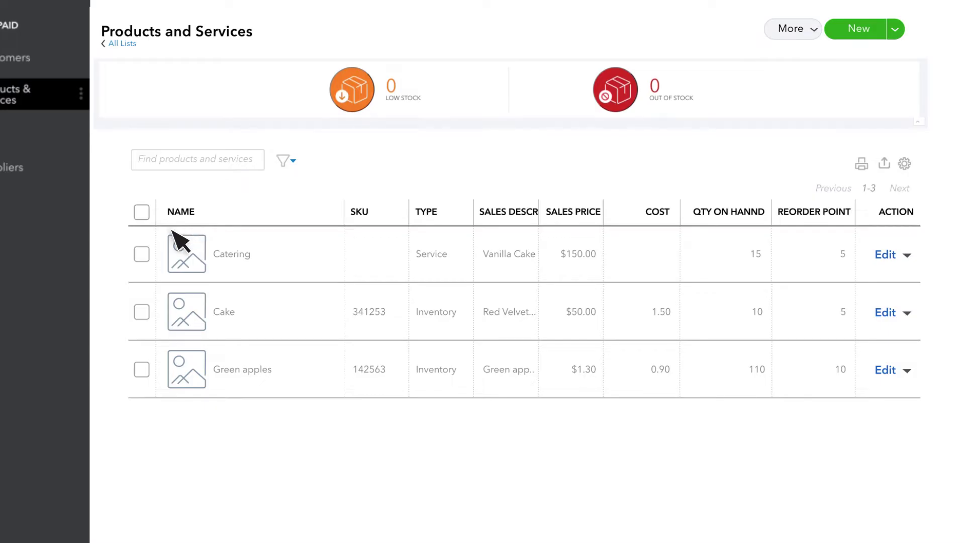
{"action": "left_click", "coordinate": [142, 255]}
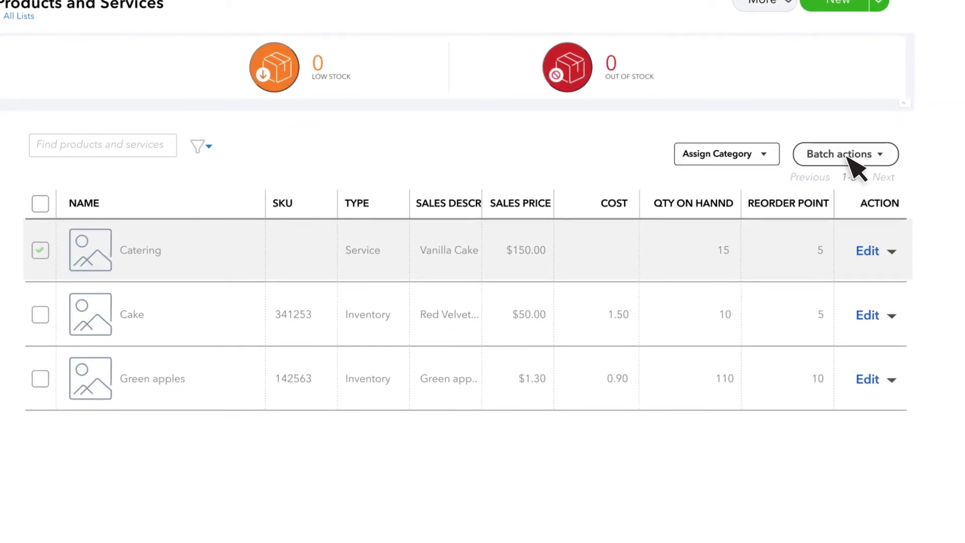
{"action": "left_click", "coordinate": [857, 162]}
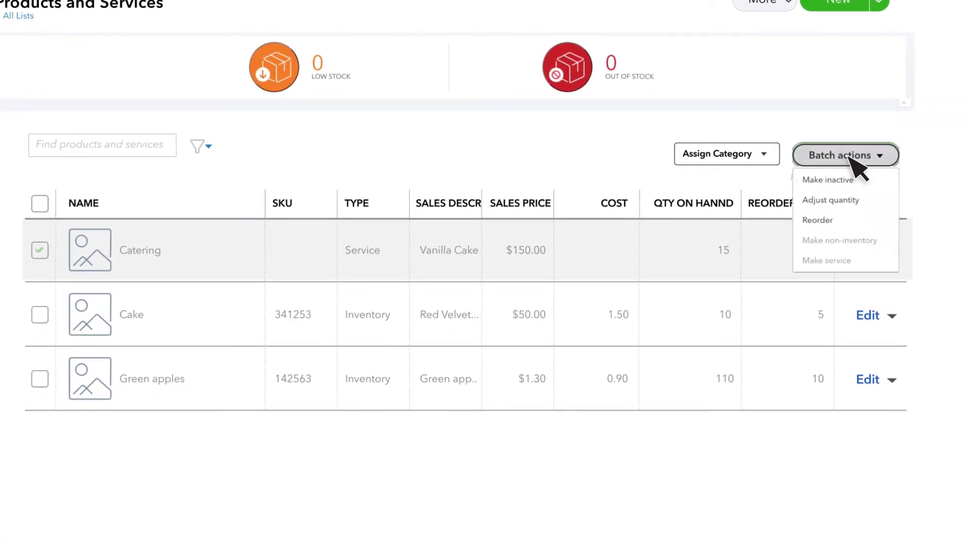
{"action": "left_click", "coordinate": [846, 224]}
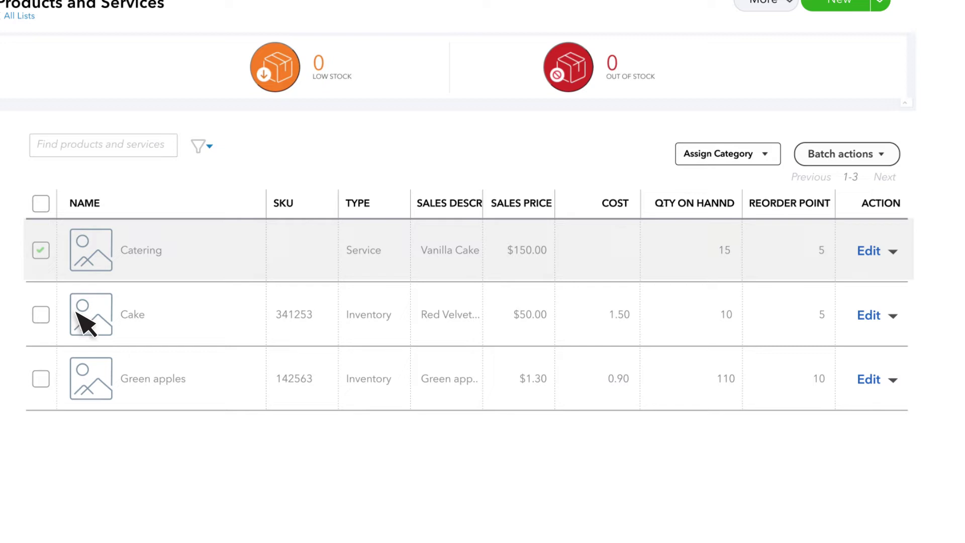
{"action": "left_click", "coordinate": [43, 315]}
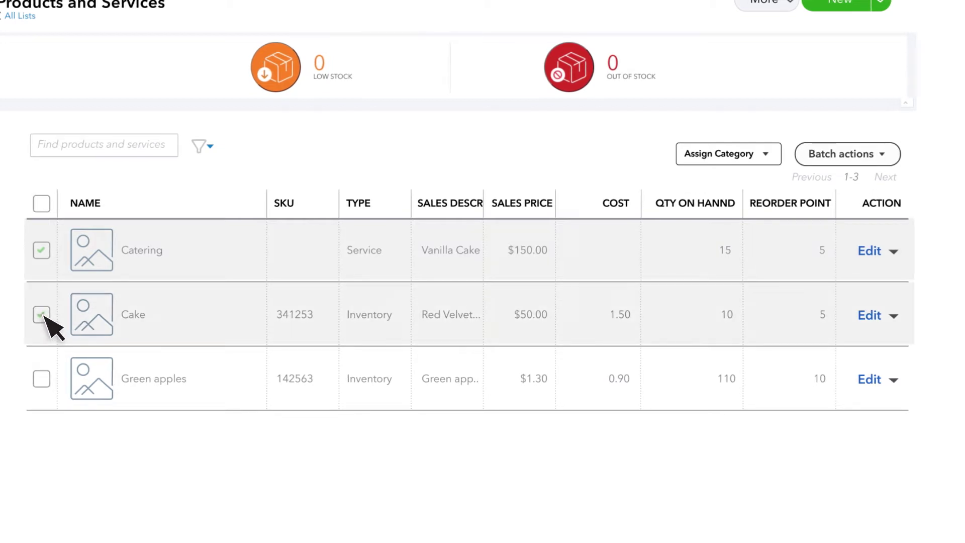
{"action": "left_click", "coordinate": [856, 156]}
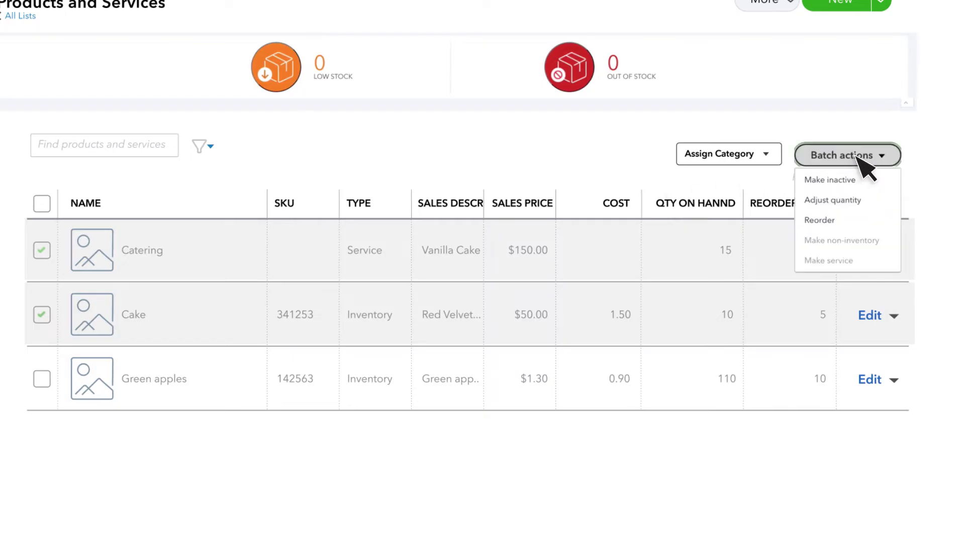
Step: Start a reorder purchase order and choose the supplier, with Catering and Cake at quantity 1 each
{"action": "left_click", "coordinate": [854, 220]}
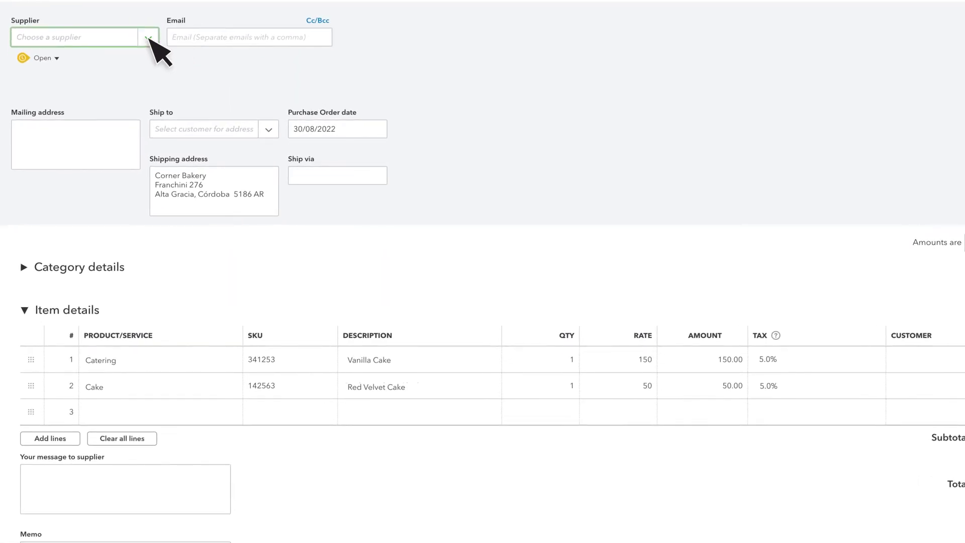
{"action": "left_click", "coordinate": [148, 38]}
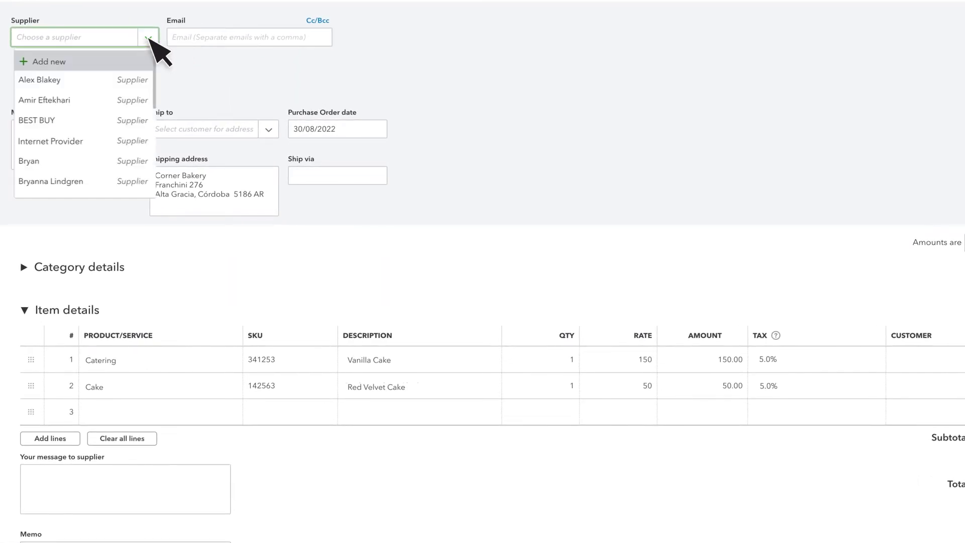
{"action": "left_click", "coordinate": [137, 79]}
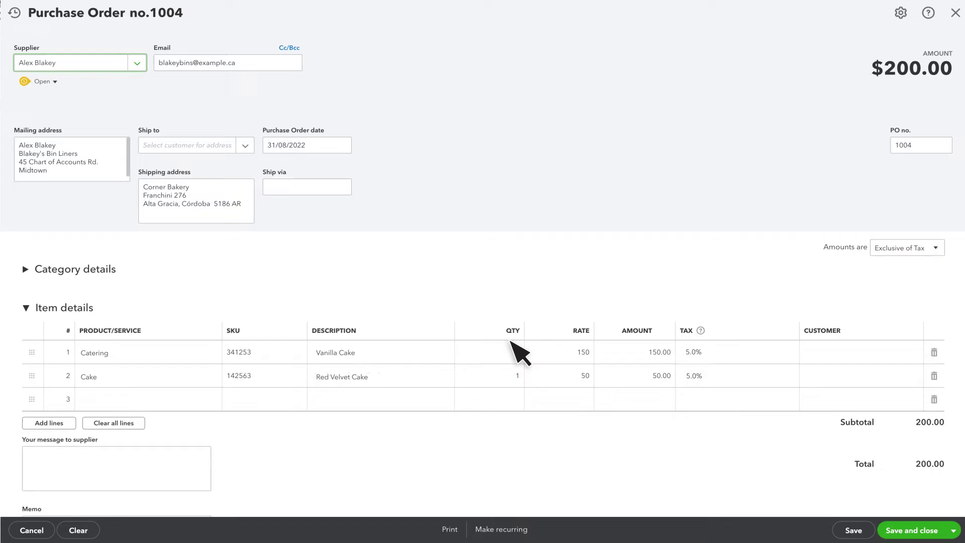
{"action": "mouse_move", "coordinate": [498, 350]}
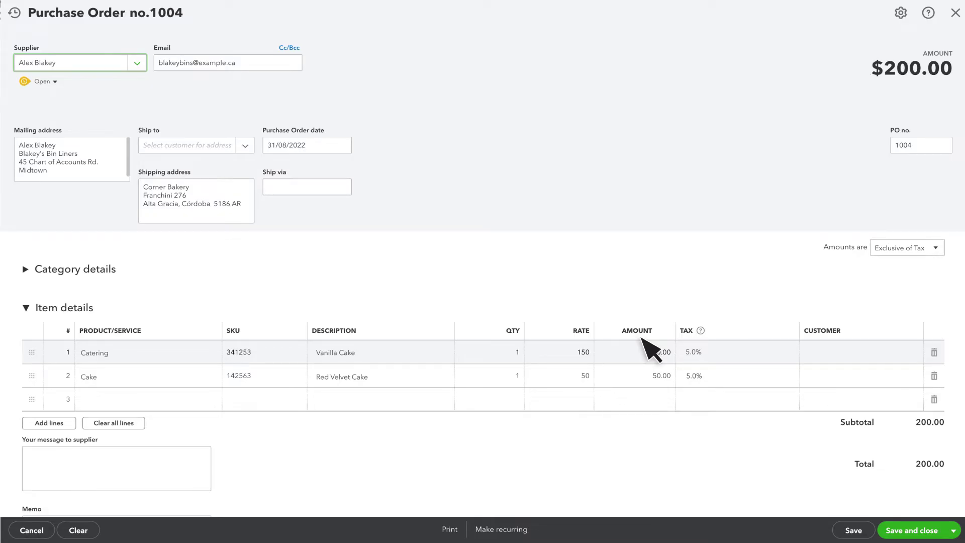
Step: Review the item lines, then save the purchase order and email it to the supplier
{"action": "left_click", "coordinate": [144, 399]}
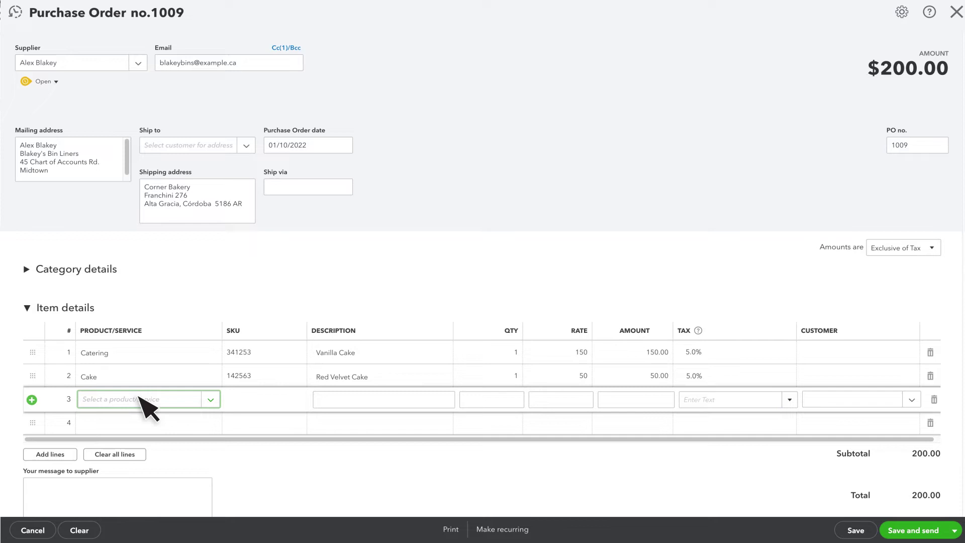
{"action": "left_click", "coordinate": [145, 400]}
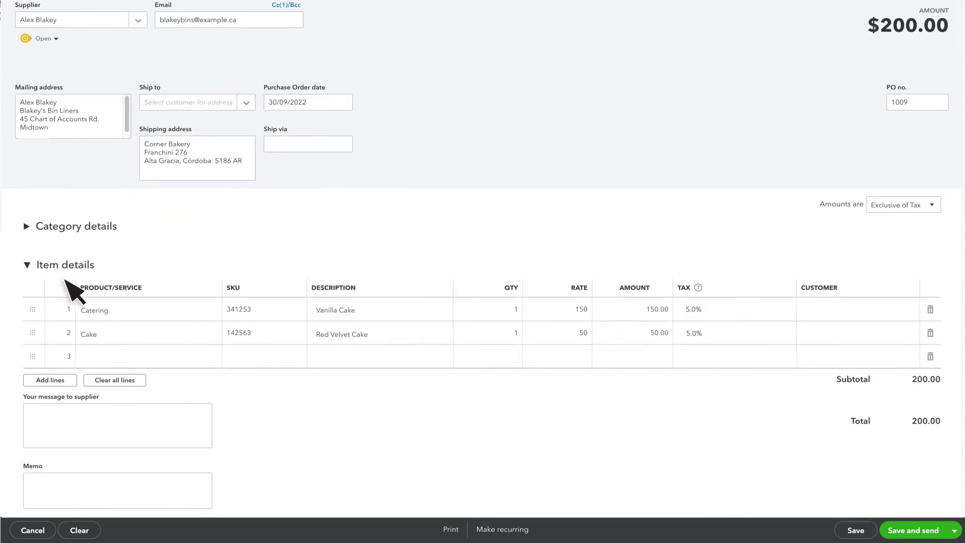
{"action": "scroll", "coordinate": [142, 399], "scroll_direction": "down", "scroll_amount": 2}
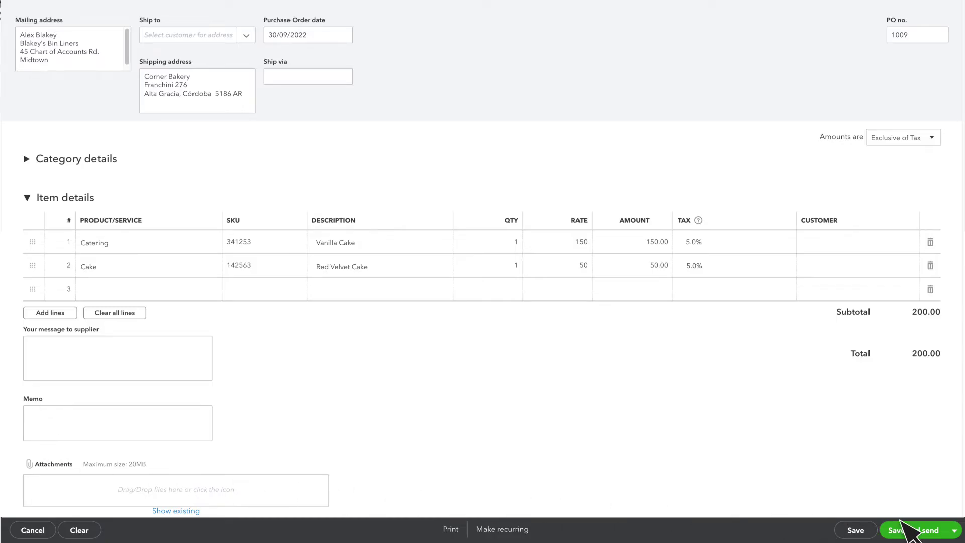
{"action": "left_click", "coordinate": [950, 529]}
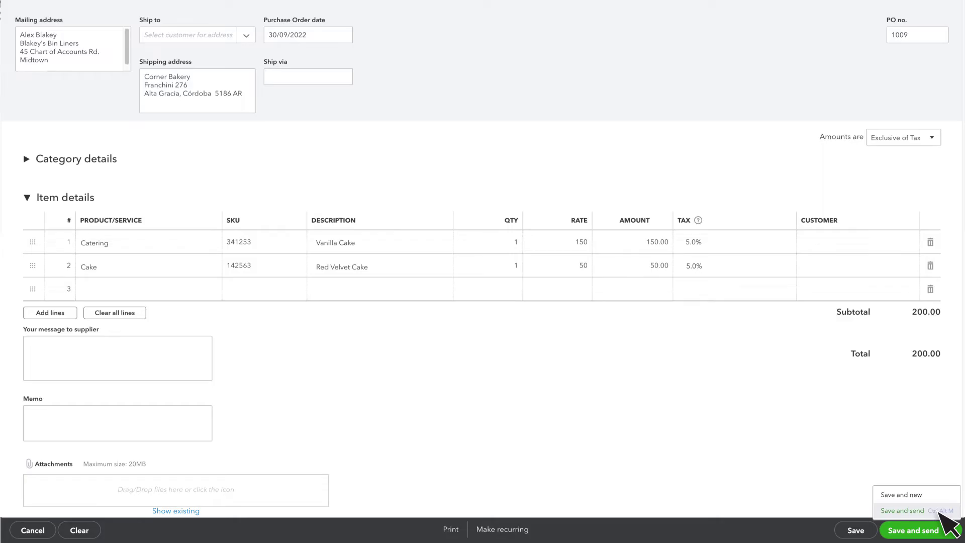
{"action": "left_click", "coordinate": [938, 510]}
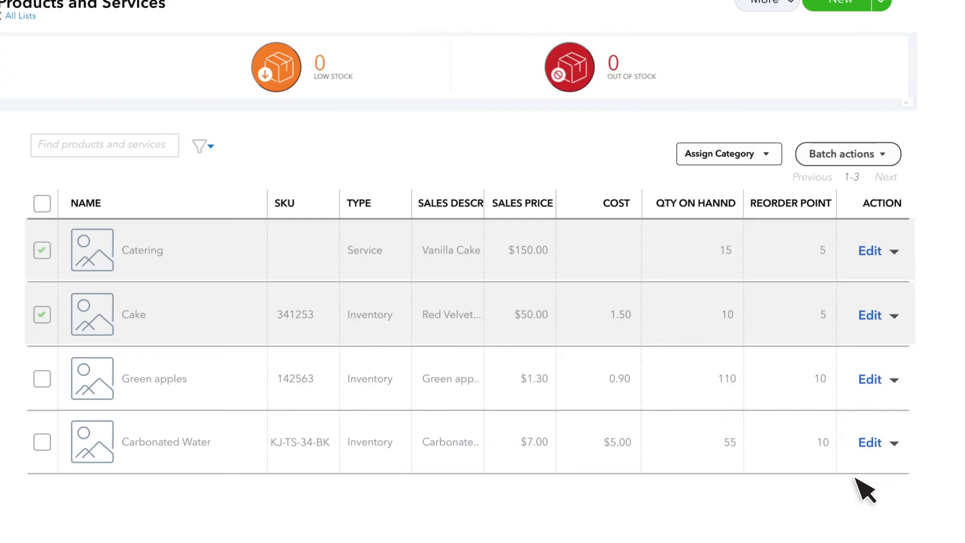
Step: Go to the Suppliers list, showing $608 unbilled across 3 purchase orders
{"action": "mouse_move", "coordinate": [44, 160]}
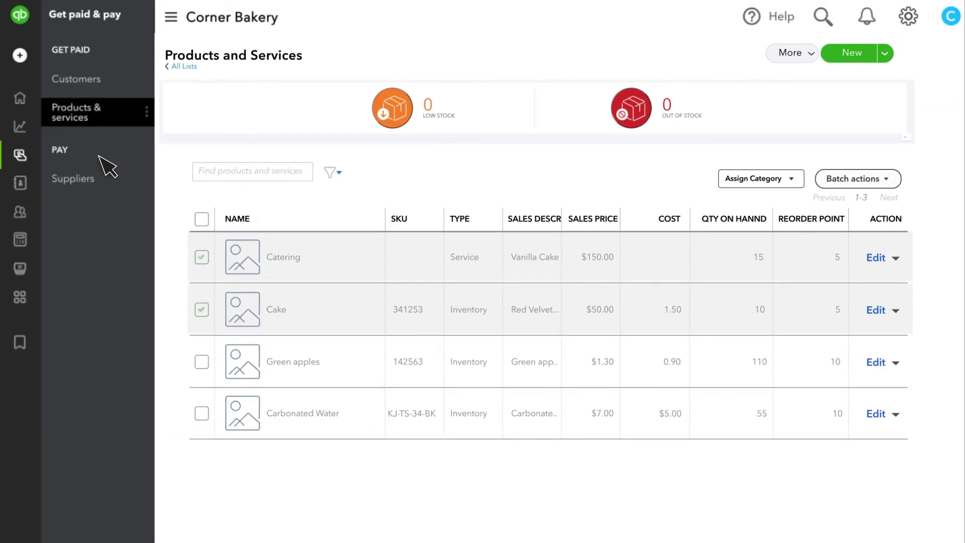
{"action": "left_click", "coordinate": [105, 181]}
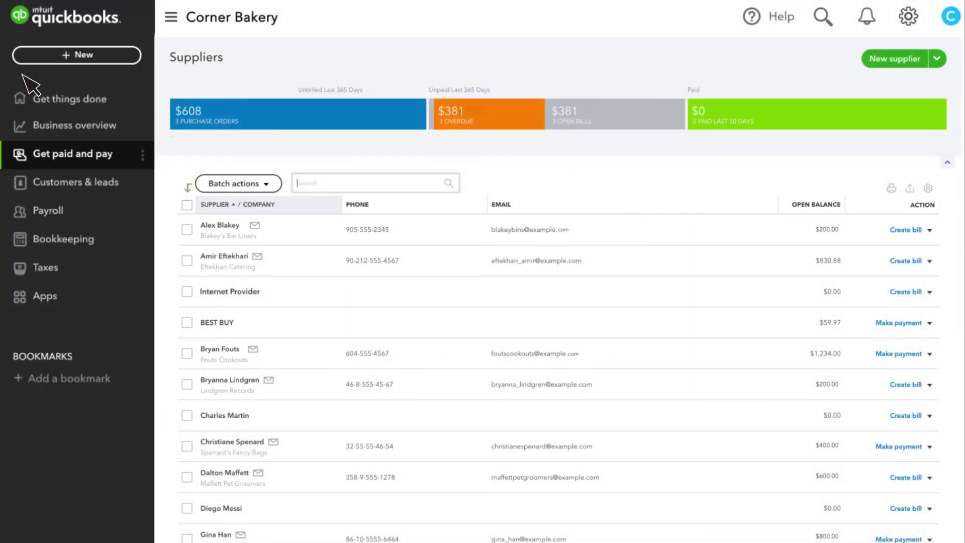
Step: Bring up the + New menu of transaction types, including Bill and Purchase order
{"action": "left_click", "coordinate": [70, 56]}
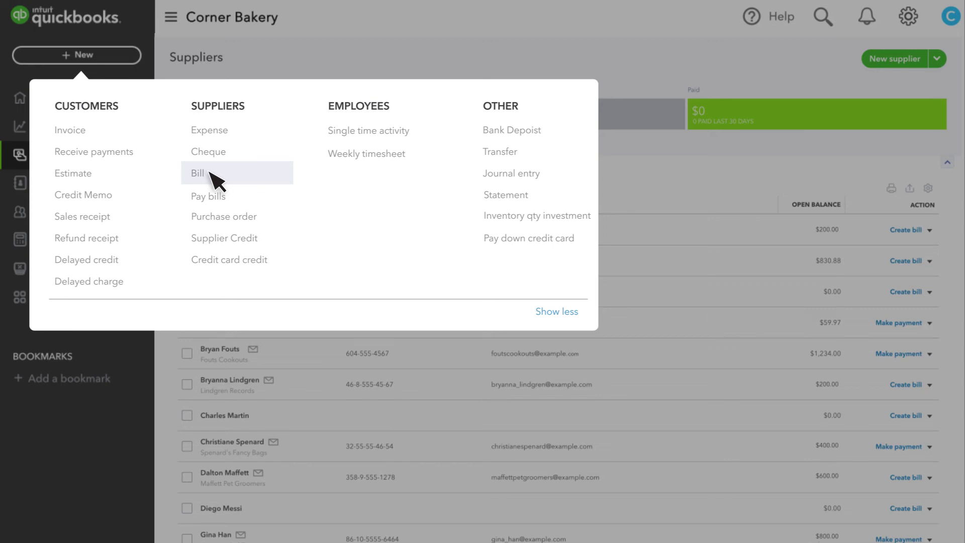
Step: Enter a bill for the supplier from purchase order #1004, totalling $221.00, and save it
{"action": "left_click", "coordinate": [211, 176]}
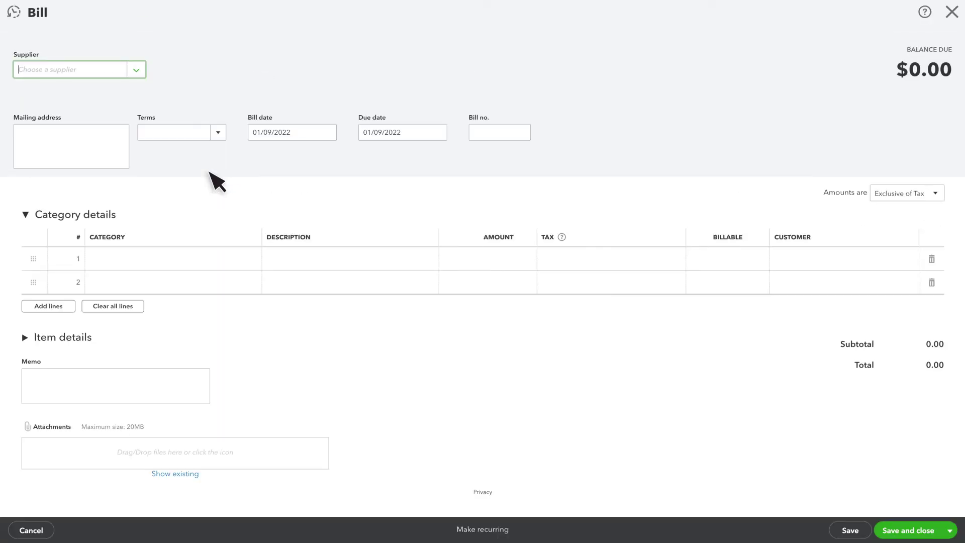
{"action": "left_click", "coordinate": [135, 69]}
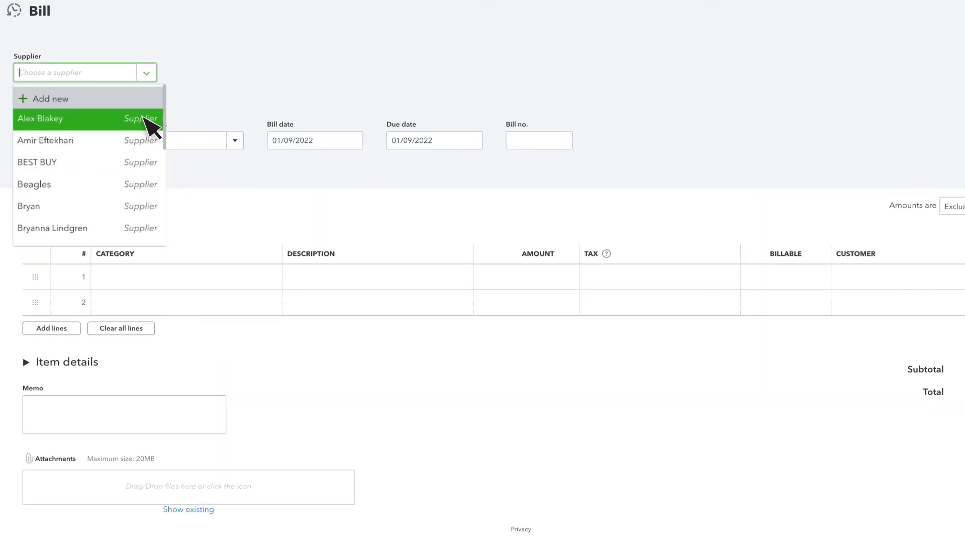
{"action": "left_click", "coordinate": [144, 118]}
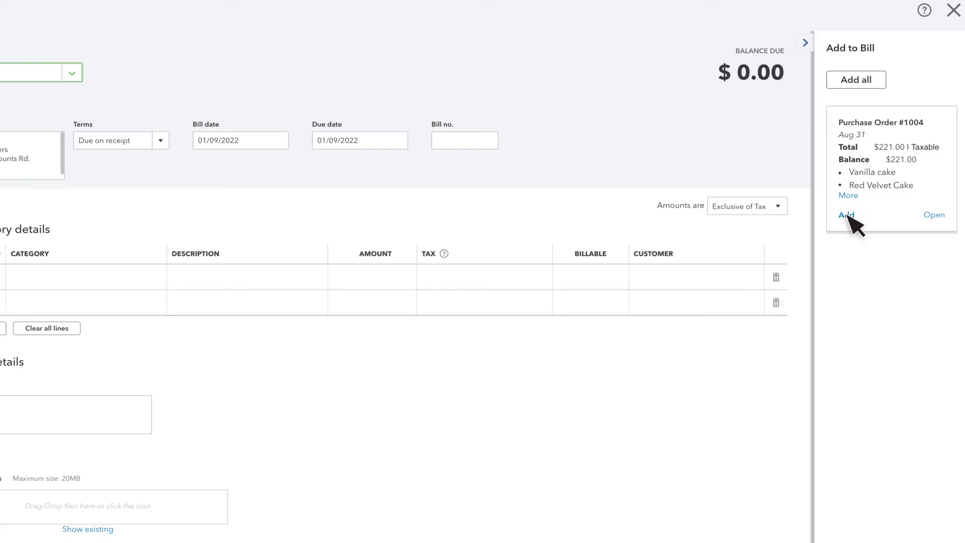
{"action": "left_click", "coordinate": [847, 214]}
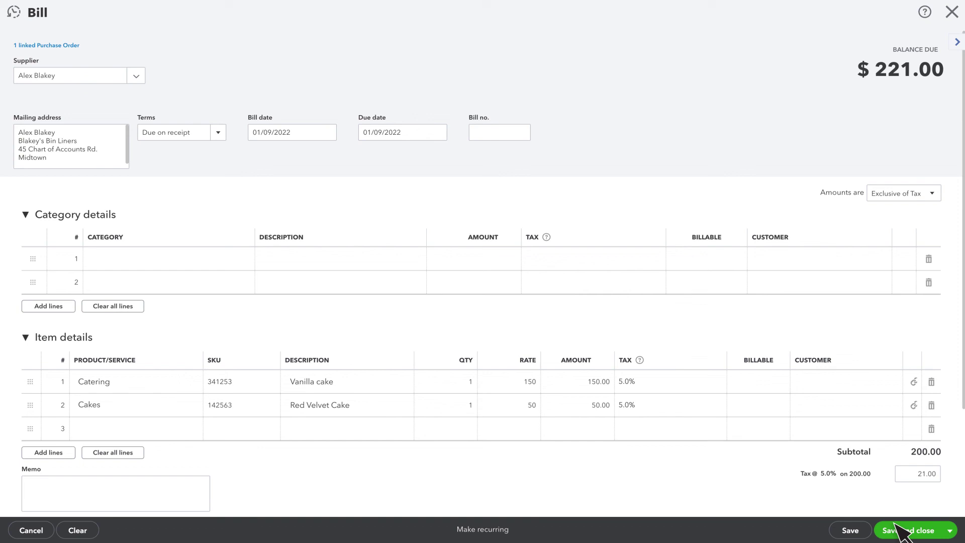
{"action": "left_click", "coordinate": [908, 531]}
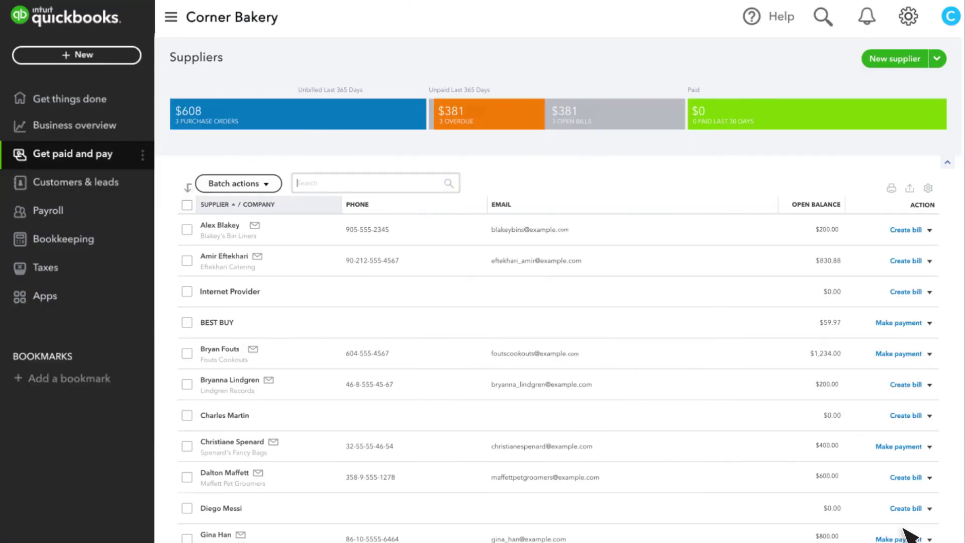
Step: Open Products and Services to confirm 16 Catering and 11 Cake on hand
{"action": "left_click", "coordinate": [85, 157]}
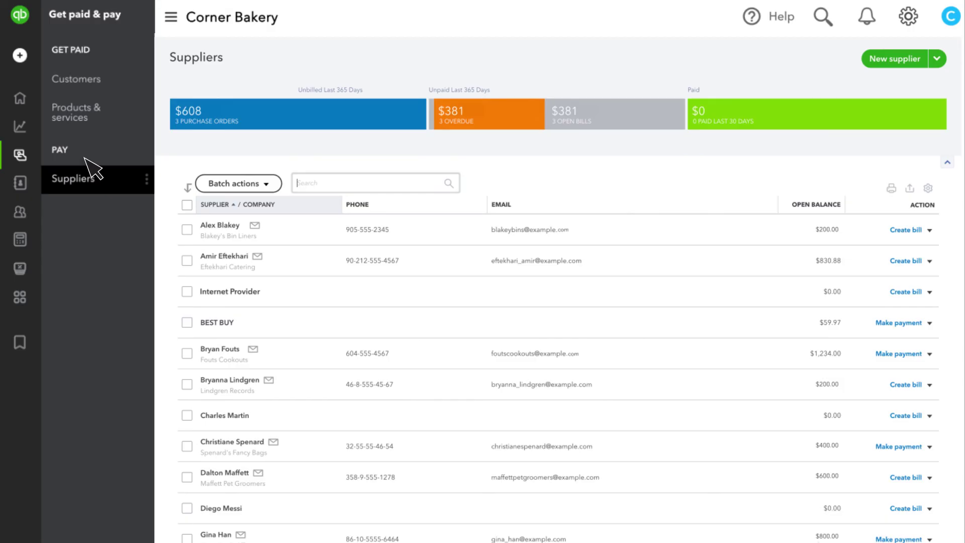
{"action": "left_click", "coordinate": [84, 113]}
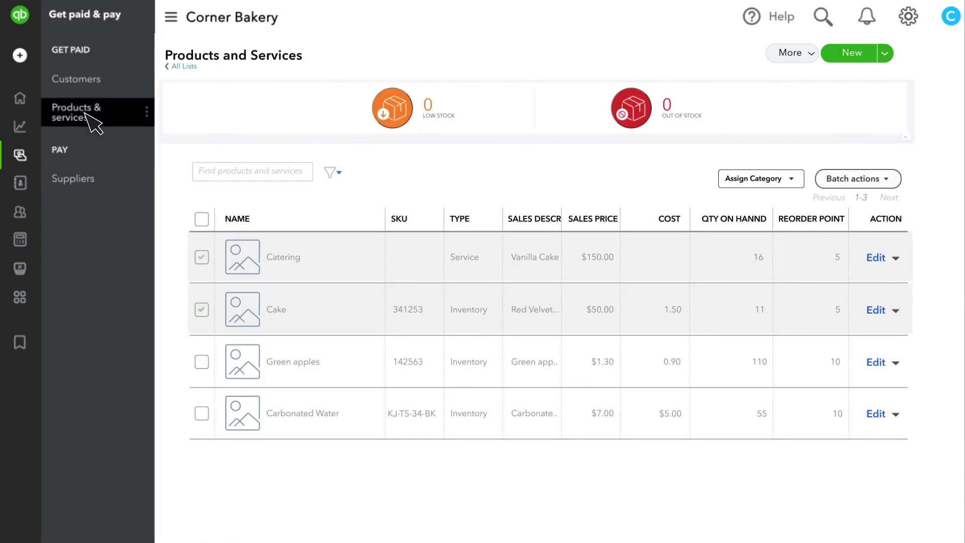